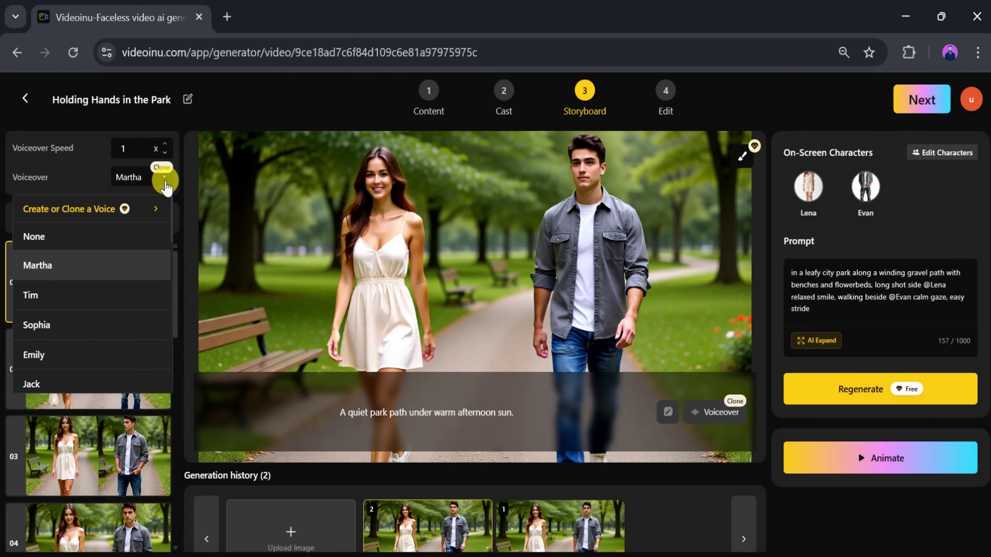
# Step: Close the Voiceover dropdown to get back to the storyboard's Animate panel
pyautogui.click(821, 456)
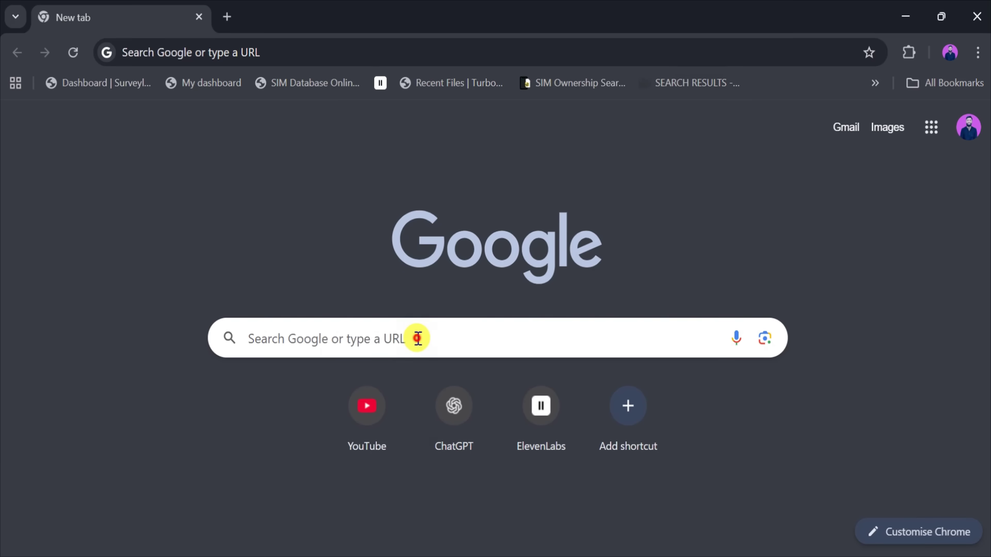
# Step: Search Google for 'videoinu' and open the Videoinu website from the results
pyautogui.click(411, 338)
pyautogui.write('video')
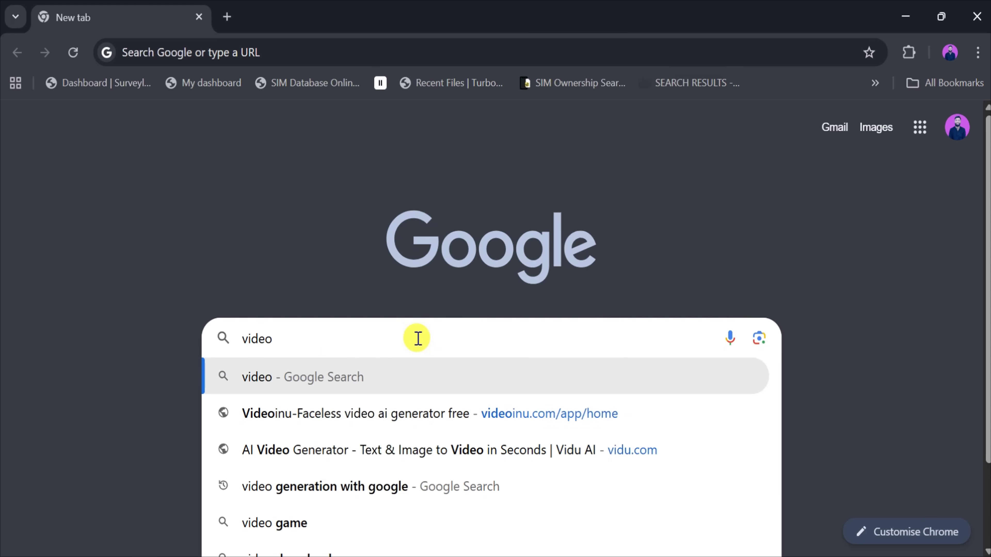
pyautogui.write('inu')
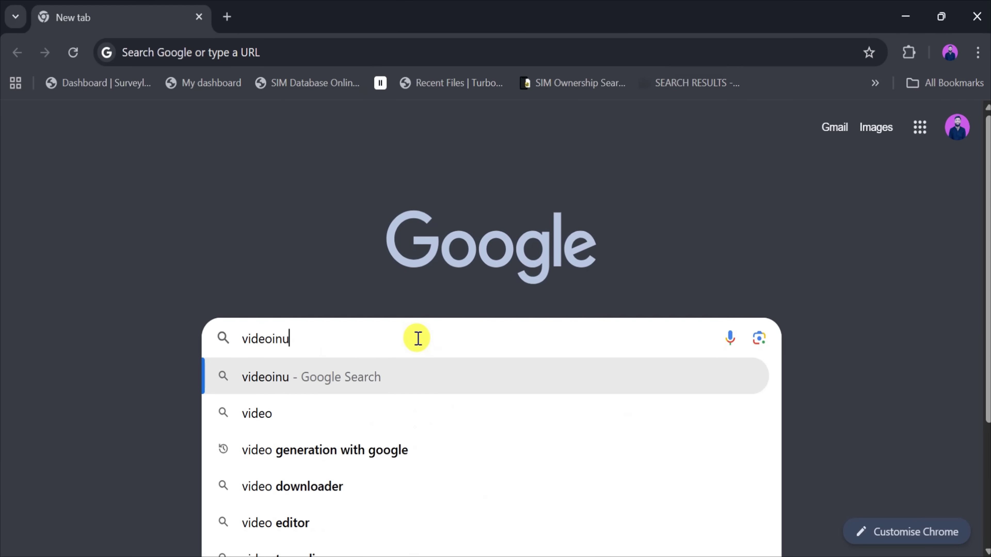
pyautogui.press('Return')
pyautogui.click(198, 267)
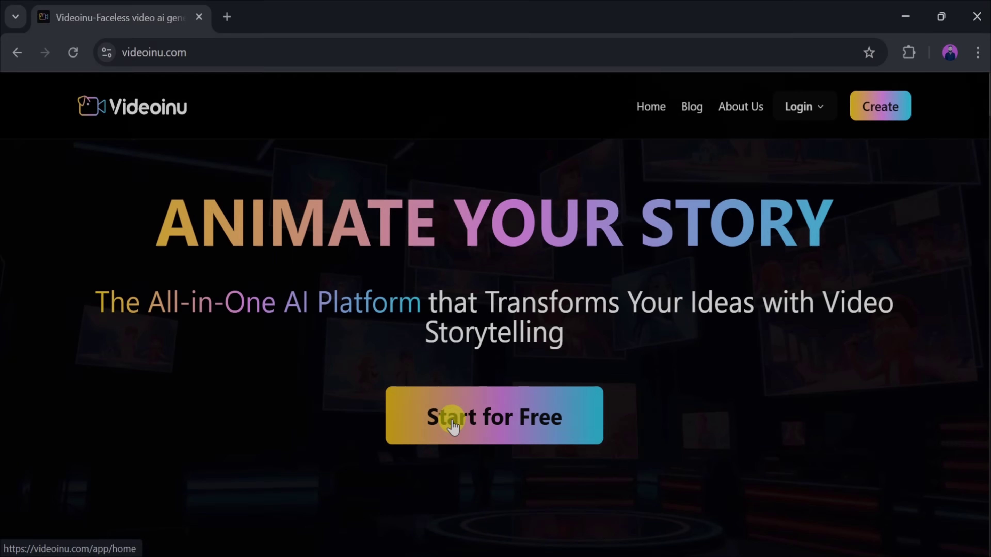
# Step: Enter the Videoinu app via Start for Free and go to the Login page to sign in
pyautogui.click(453, 424)
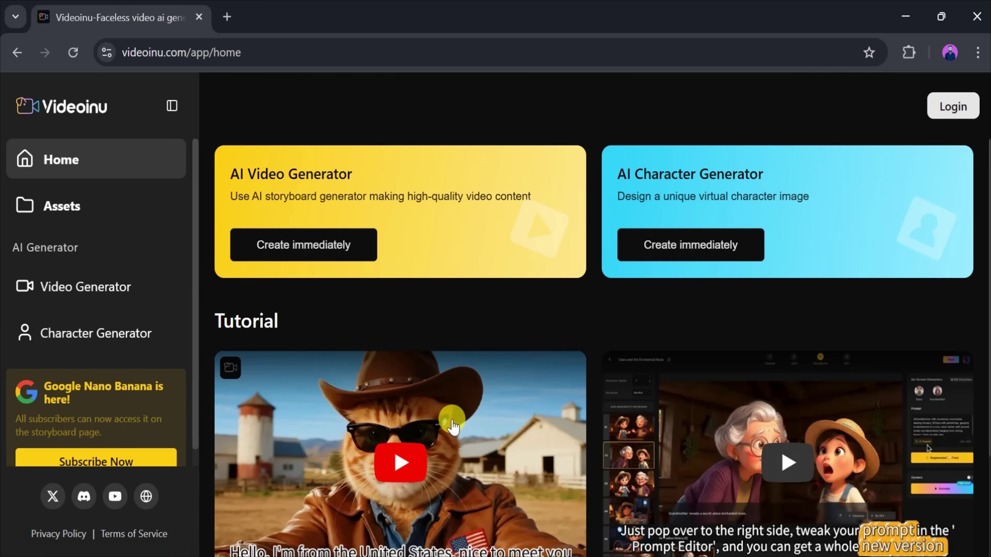
pyautogui.click(953, 106)
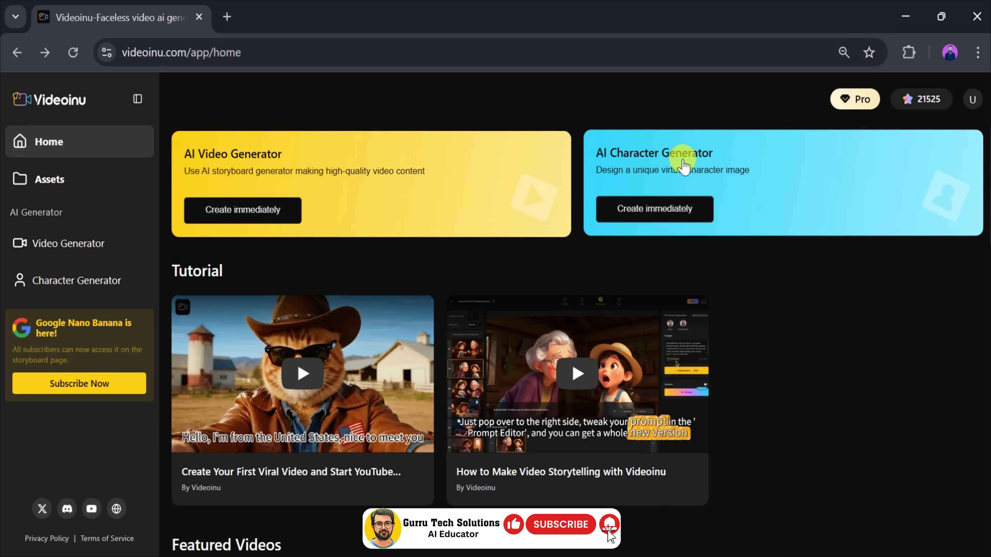
# Step: Browse the AI Character Generator's Create Character form, then start a new AI Video Generator project
pyautogui.click(683, 166)
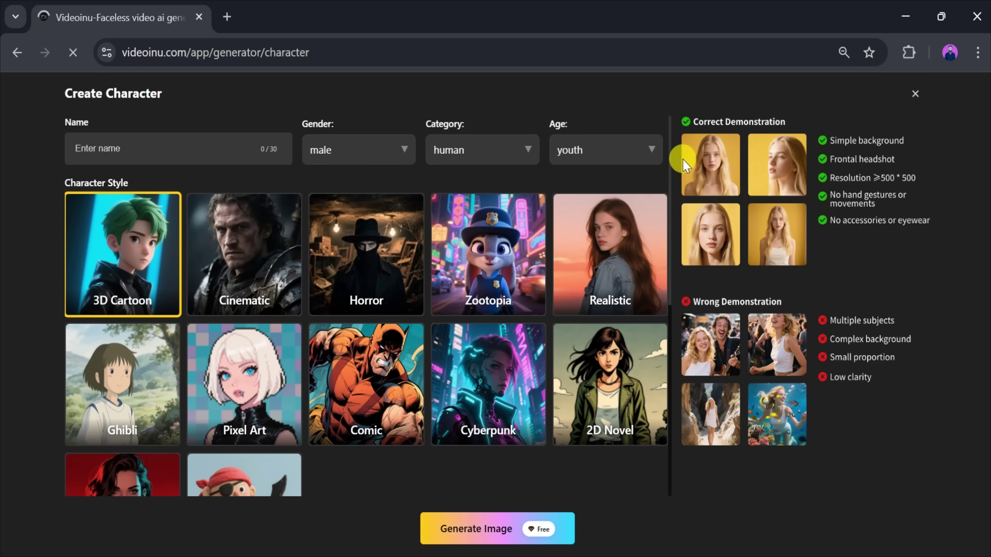
pyautogui.click(106, 149)
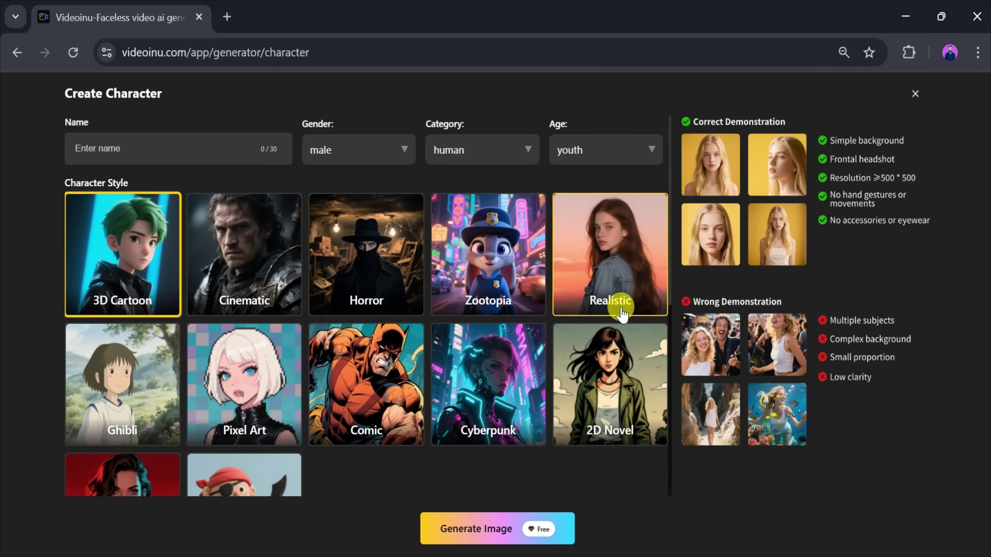
pyautogui.scroll(-5, 491, 386)
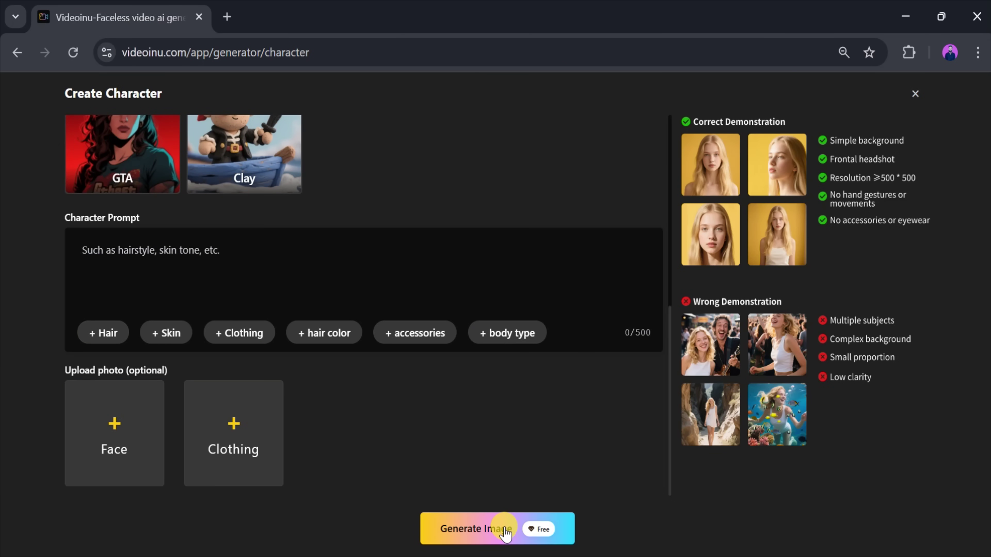
pyautogui.scroll(5, 543, 473)
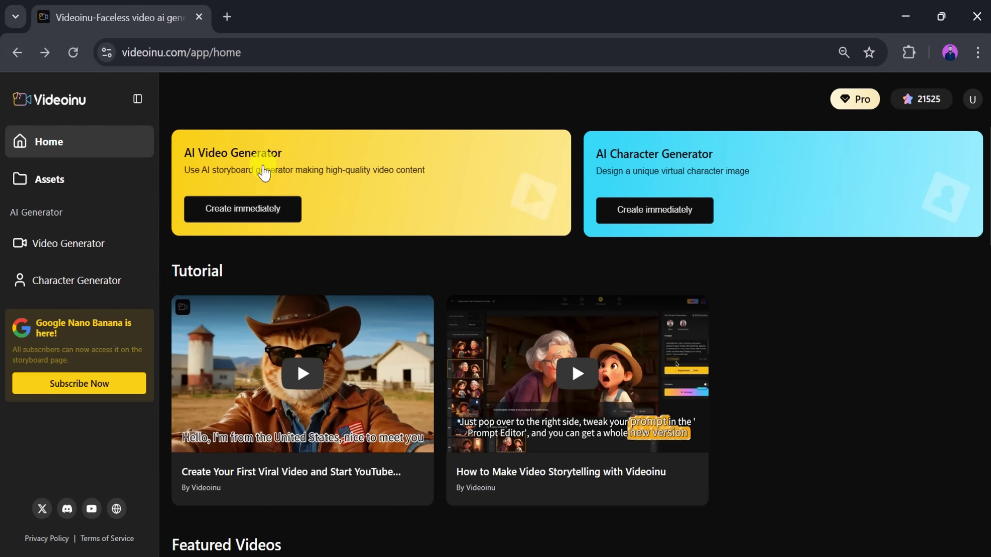
pyautogui.click(264, 172)
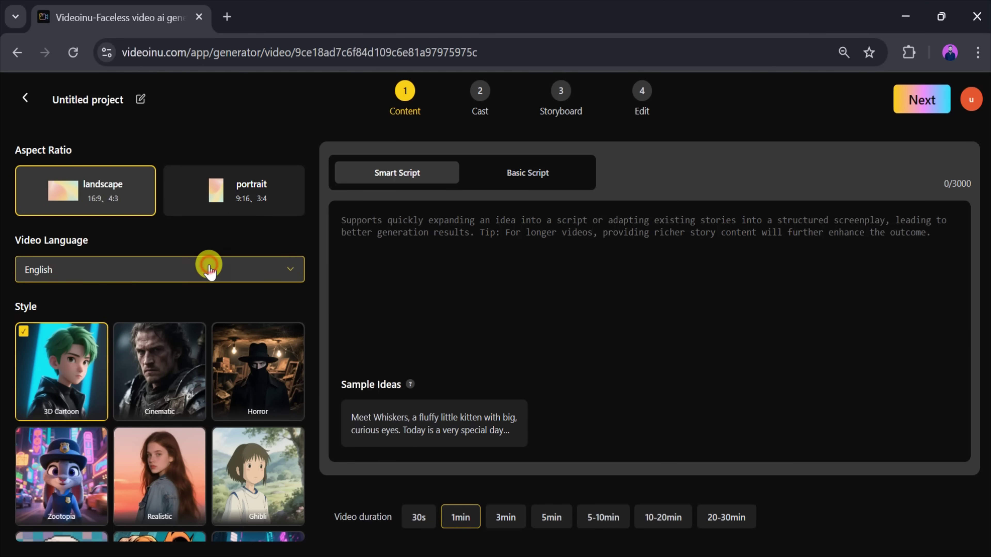
# Step: Keep English as the video language and choose the Realistic visual style
pyautogui.click(209, 270)
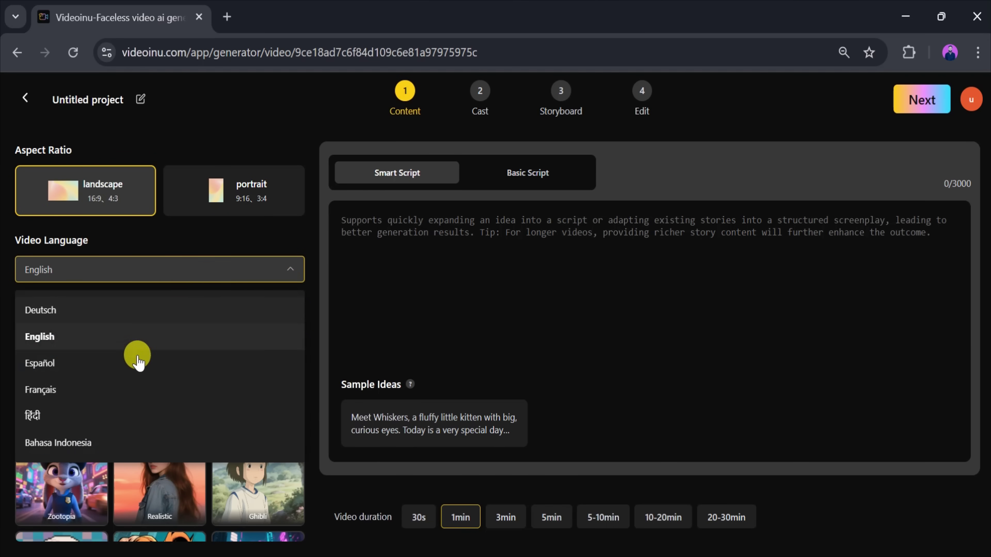
pyautogui.click(128, 339)
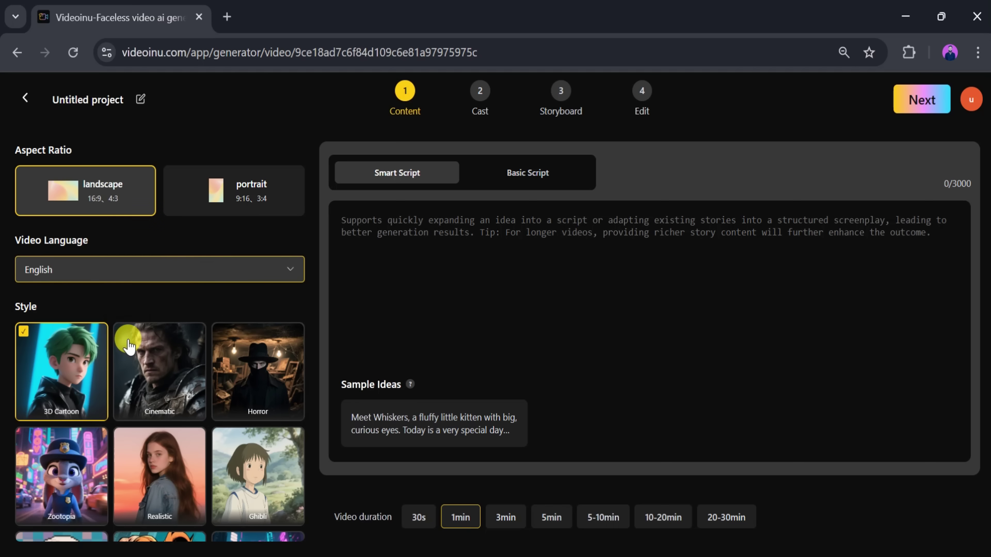
pyautogui.scroll(-1, 164, 410)
pyautogui.click(165, 416)
pyautogui.scroll(1, 195, 391)
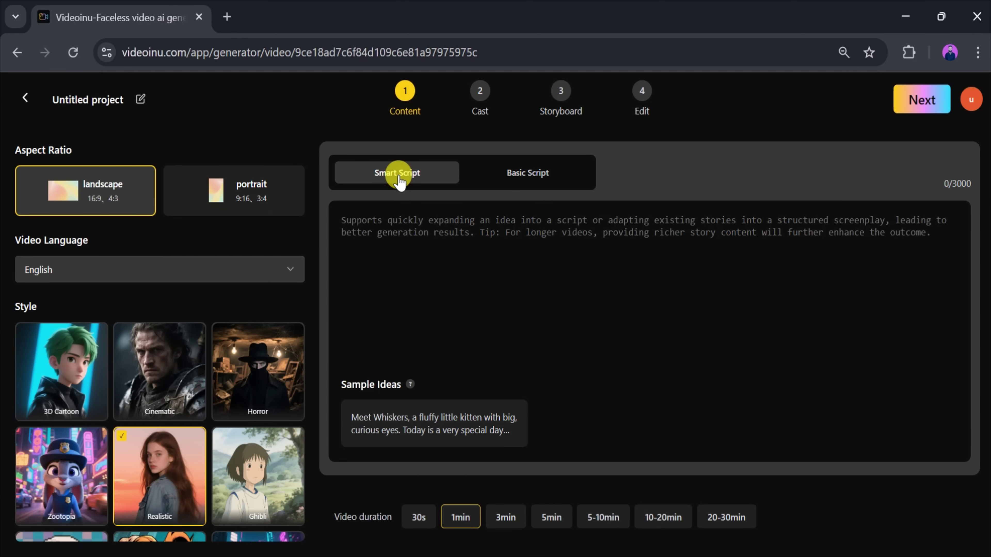
# Step: Paste the park hand-holding story into Basic Script and generate the script
pyautogui.click(523, 173)
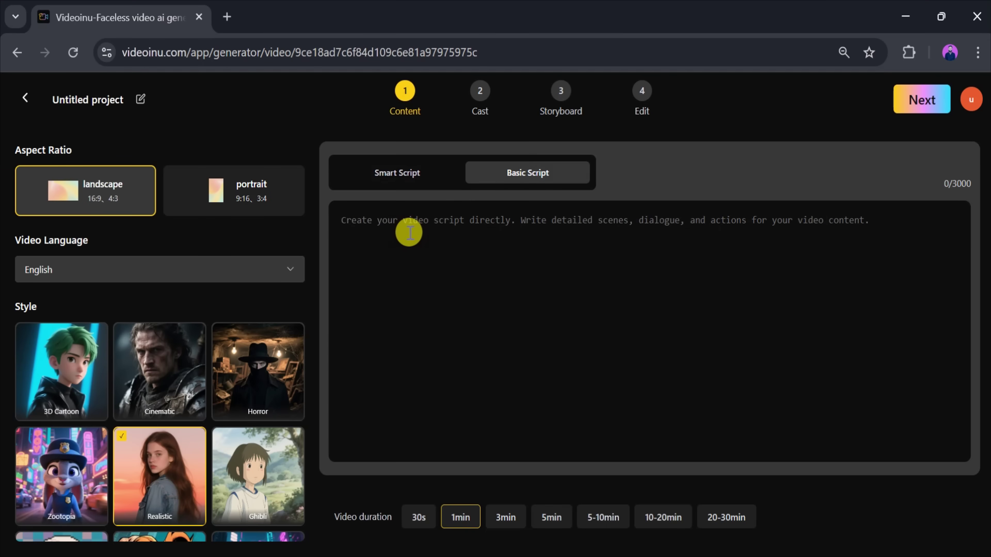
pyautogui.click(408, 233)
pyautogui.write('A girl and boy walk together in the park; she complains about being tired, so he offers his hand, and they end up laughing and holding hands while walking.')
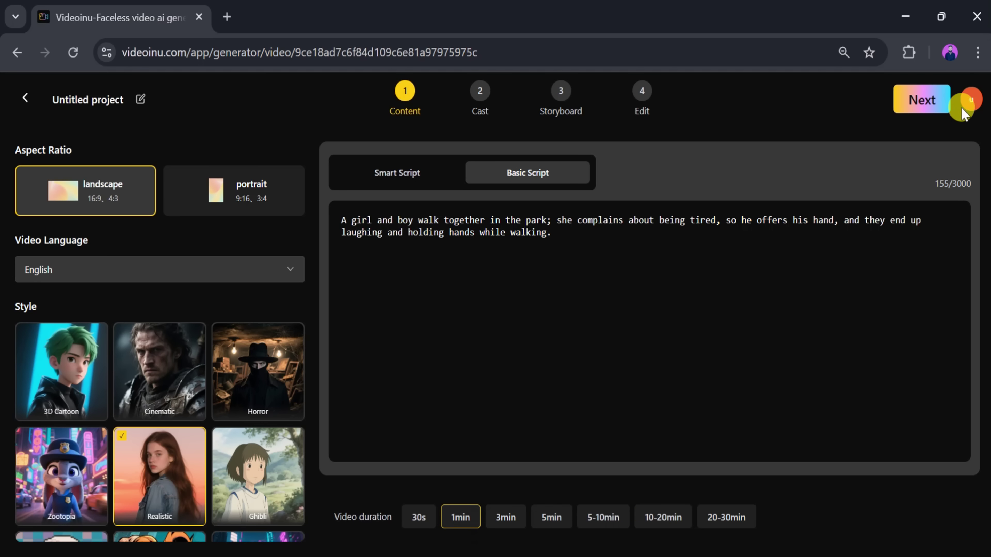
pyautogui.click(919, 102)
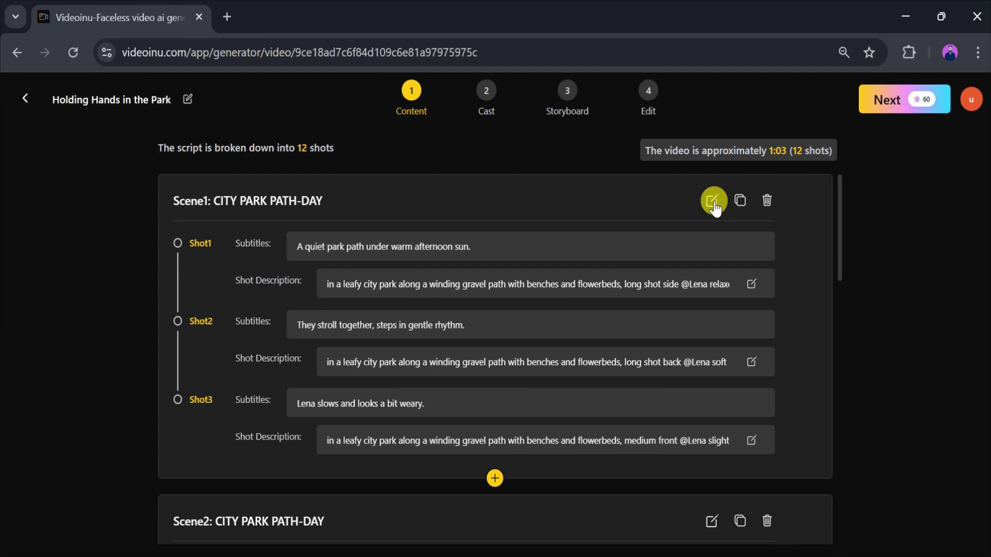
# Step: Review the 12 generated shots and continue to the Cast step
pyautogui.click(565, 247)
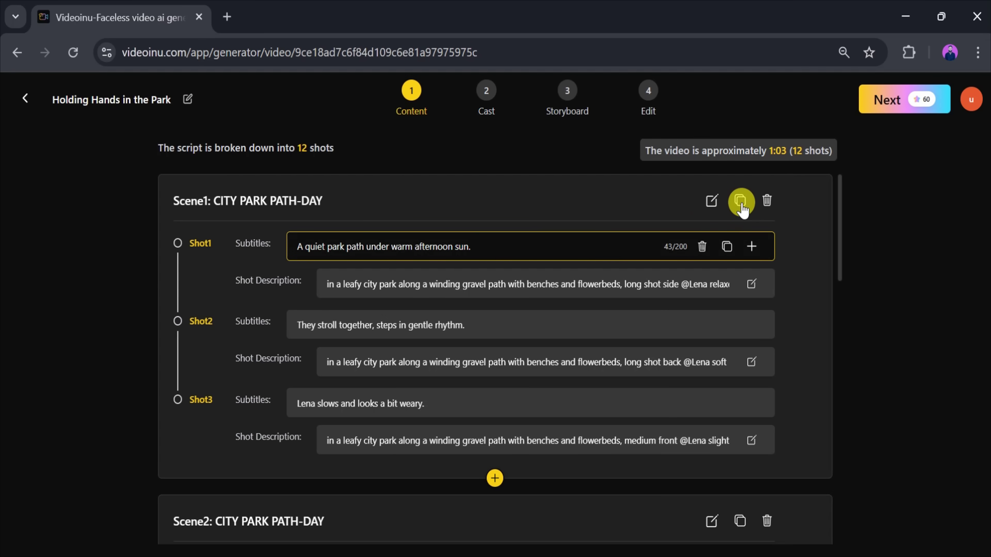
pyautogui.scroll(-5, 525, 356)
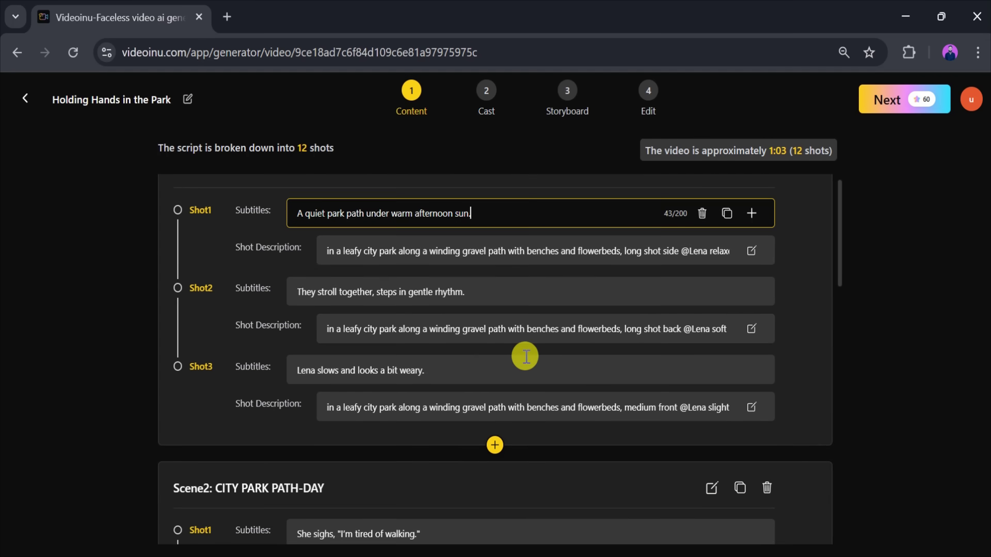
pyautogui.scroll(5, 708, 328)
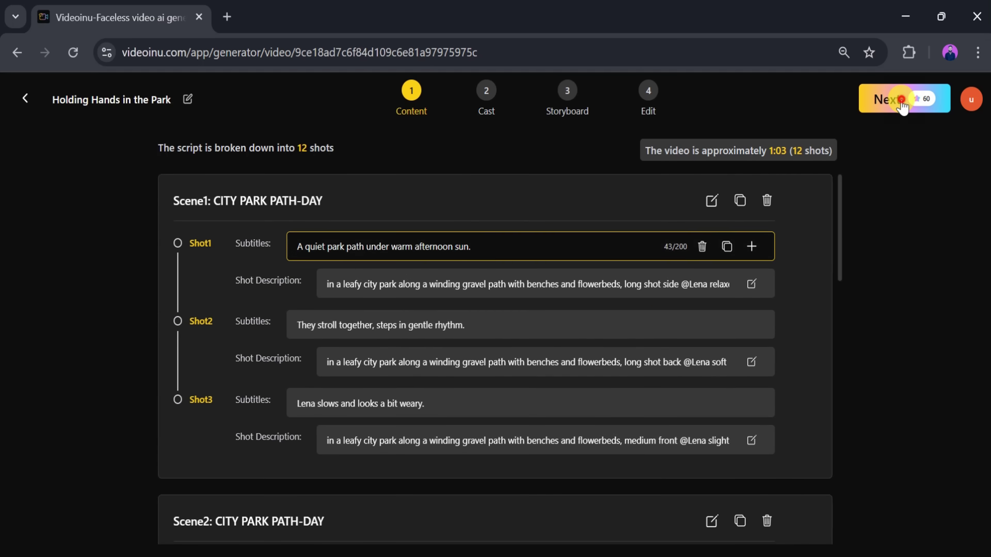
pyautogui.click(902, 104)
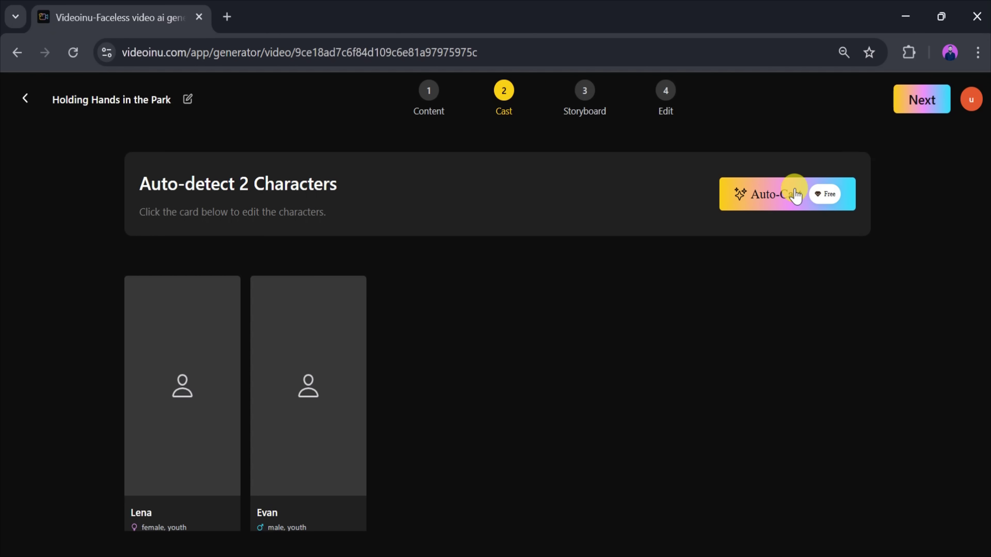
# Step: Auto-generate portraits for Lena and Evan and submit them to produce the 12 storyboards
pyautogui.click(793, 199)
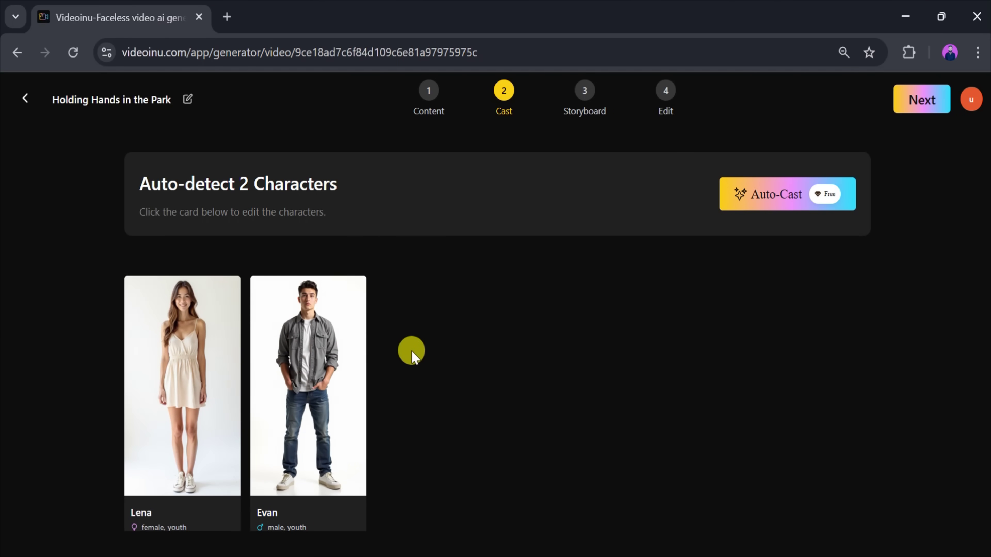
pyautogui.click(909, 111)
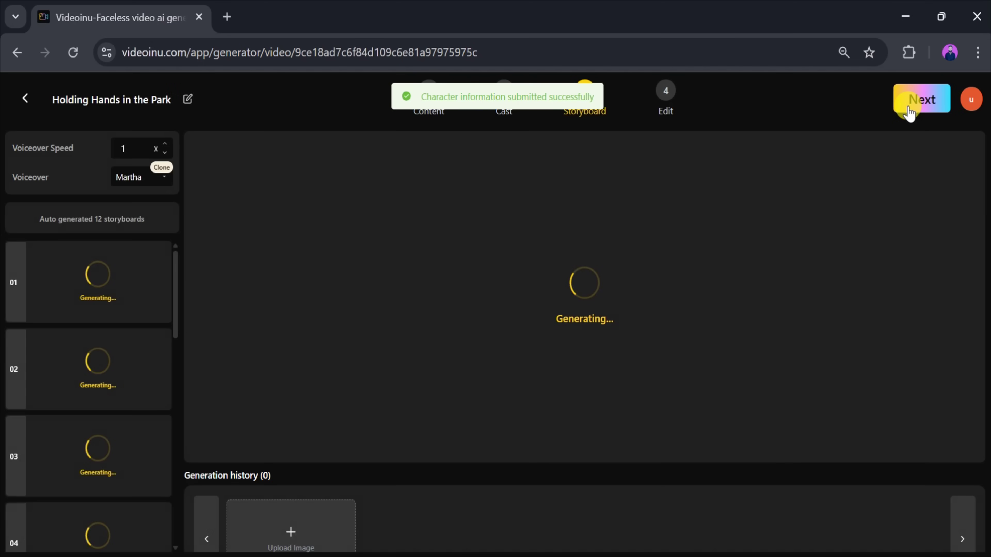
pyautogui.click(77, 351)
pyautogui.scroll(-10, 80, 375)
pyautogui.scroll(10, 79, 375)
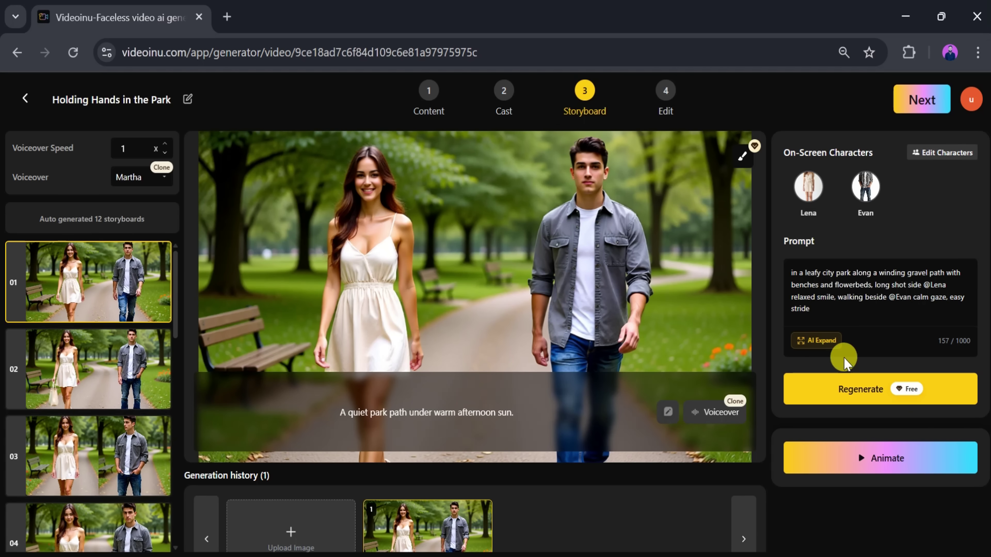
# Step: Regenerate storyboard 01's image, review the Voiceover voices, and open Generative Edit on the image
pyautogui.click(847, 386)
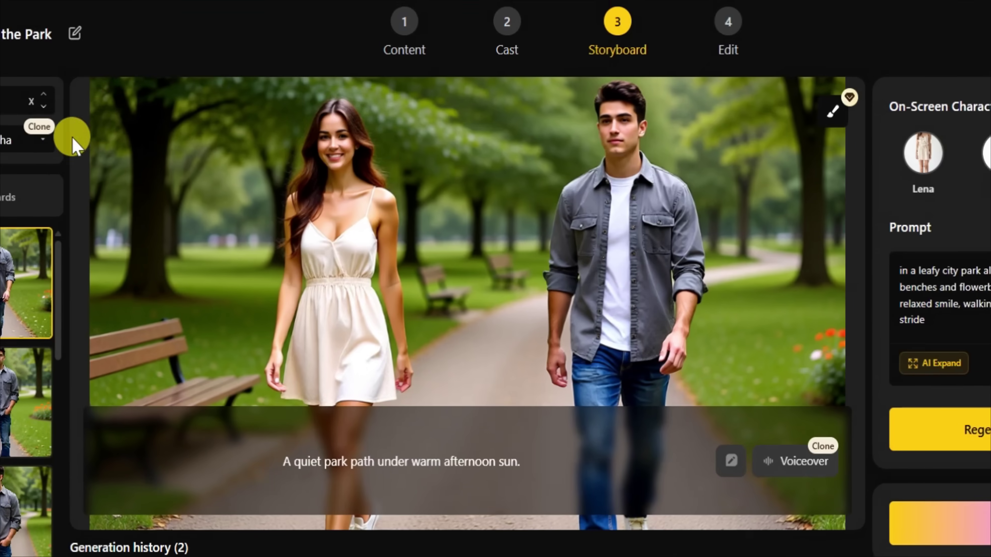
pyautogui.click(40, 140)
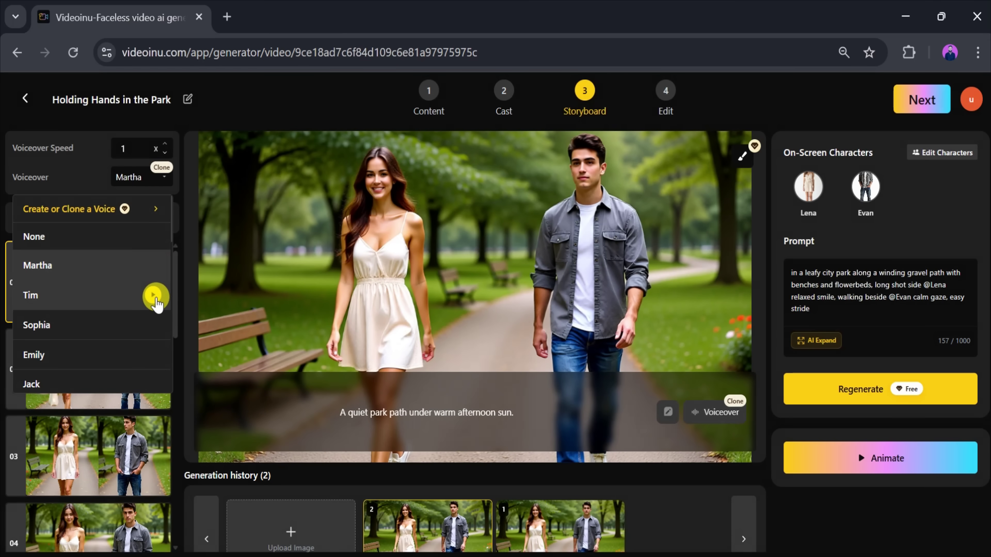
pyautogui.scroll(-3, 92, 297)
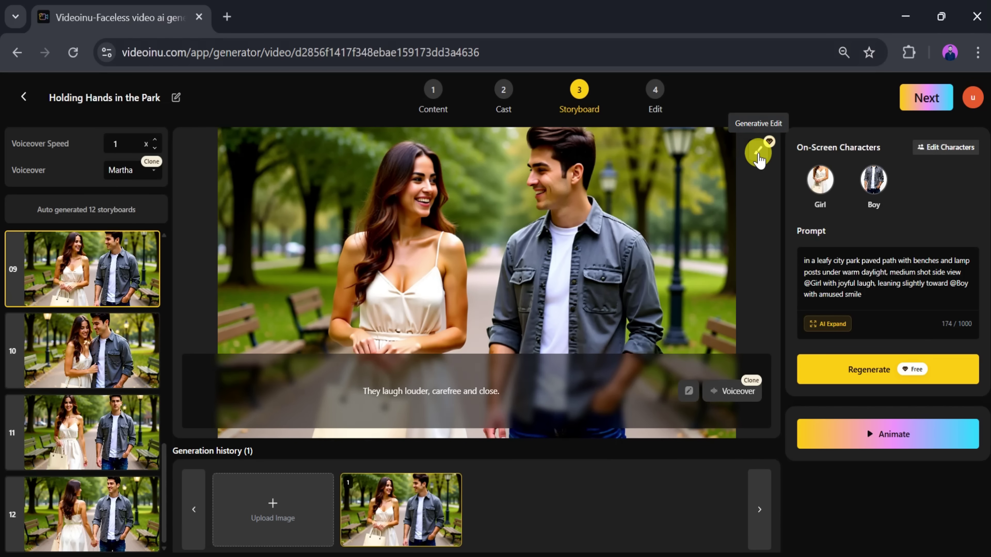
pyautogui.click(759, 155)
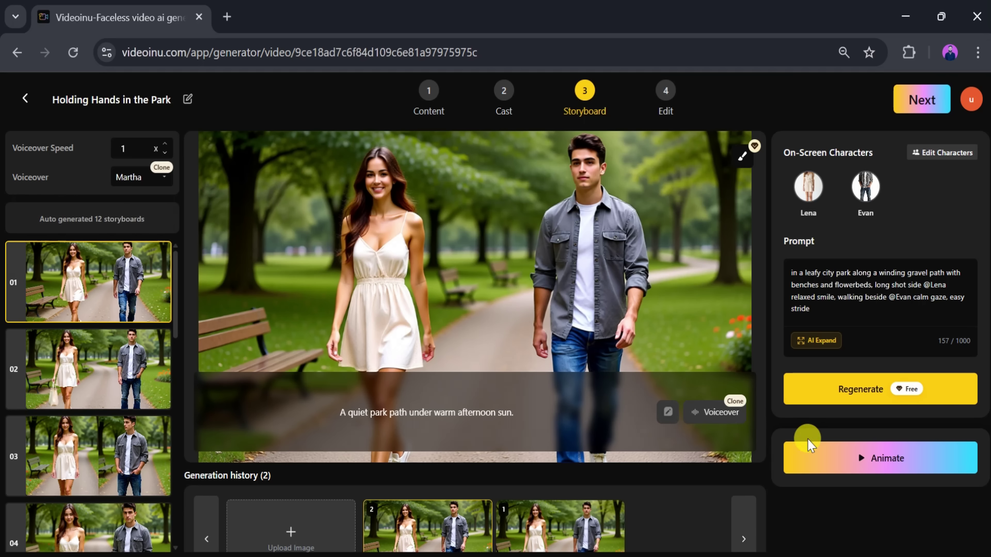
# Step: Animate all 12 storyboards into video clips using the Videoinu V1.0 model
pyautogui.click(821, 455)
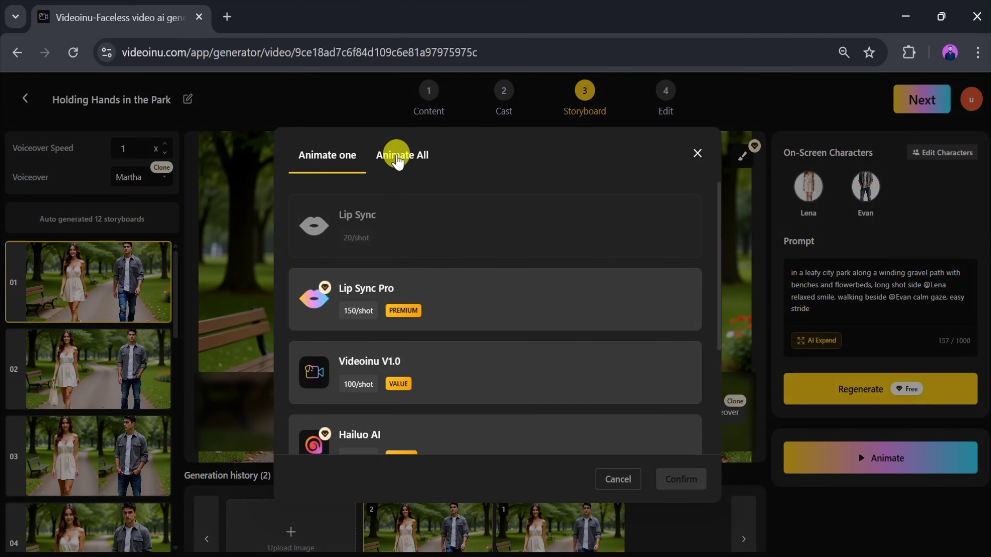
pyautogui.click(397, 160)
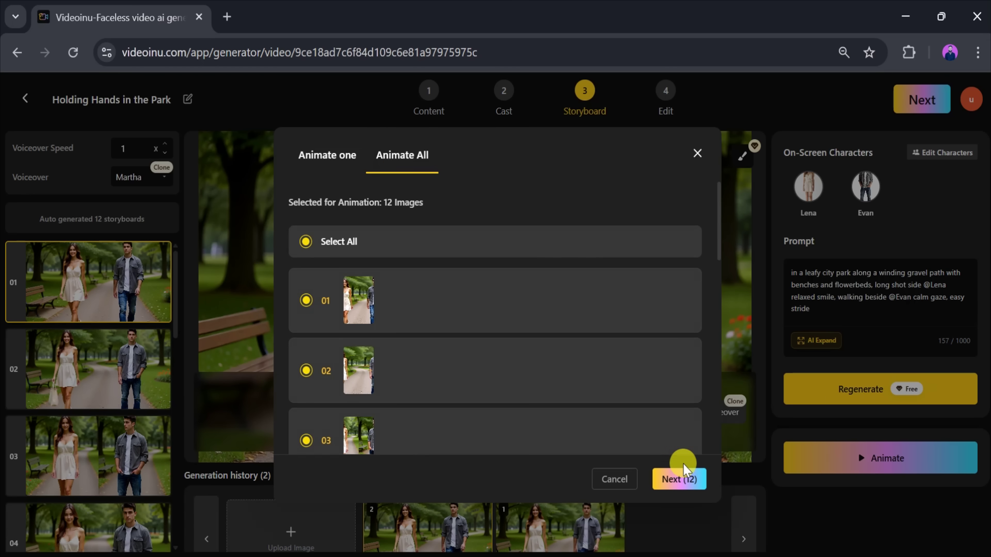
pyautogui.click(678, 480)
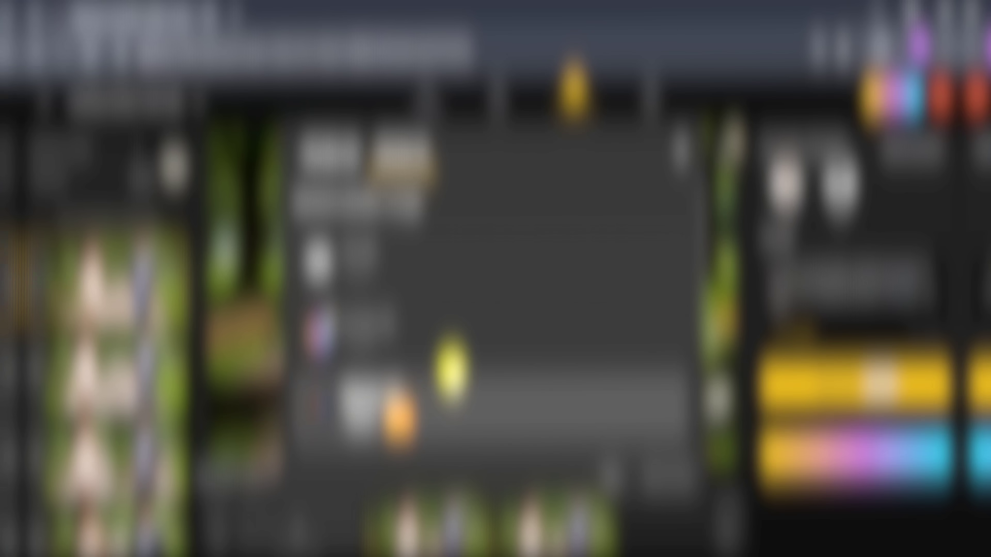
pyautogui.scroll(-5, 455, 377)
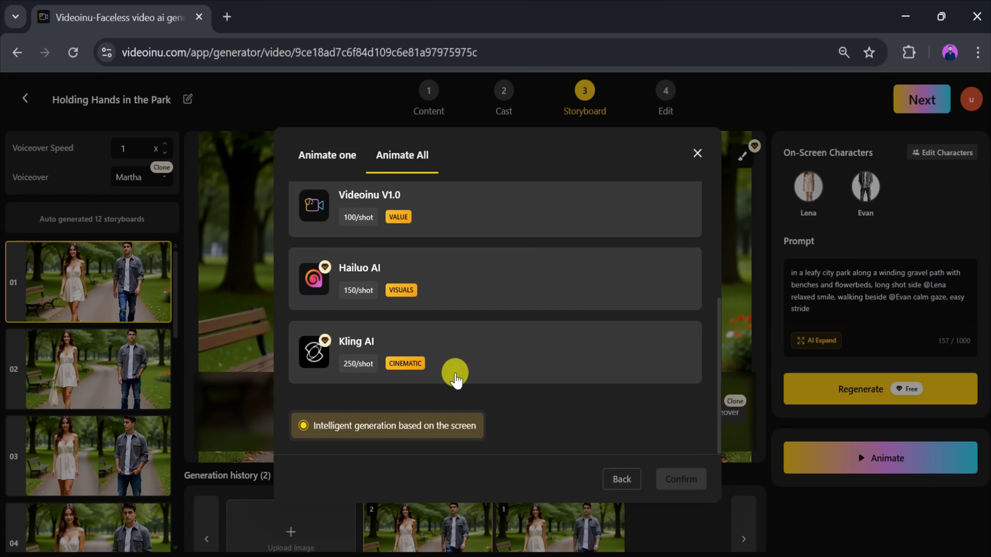
pyautogui.scroll(5, 455, 377)
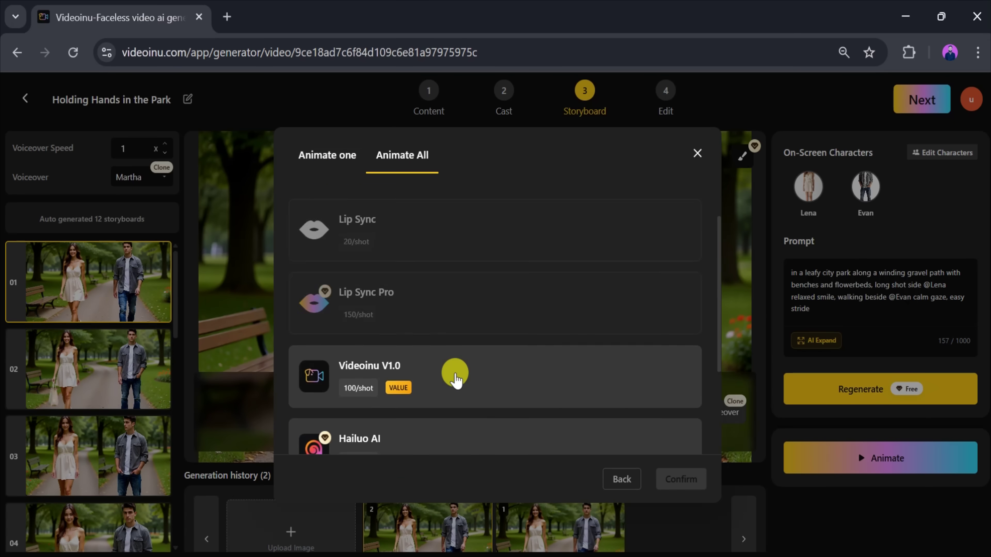
pyautogui.click(453, 404)
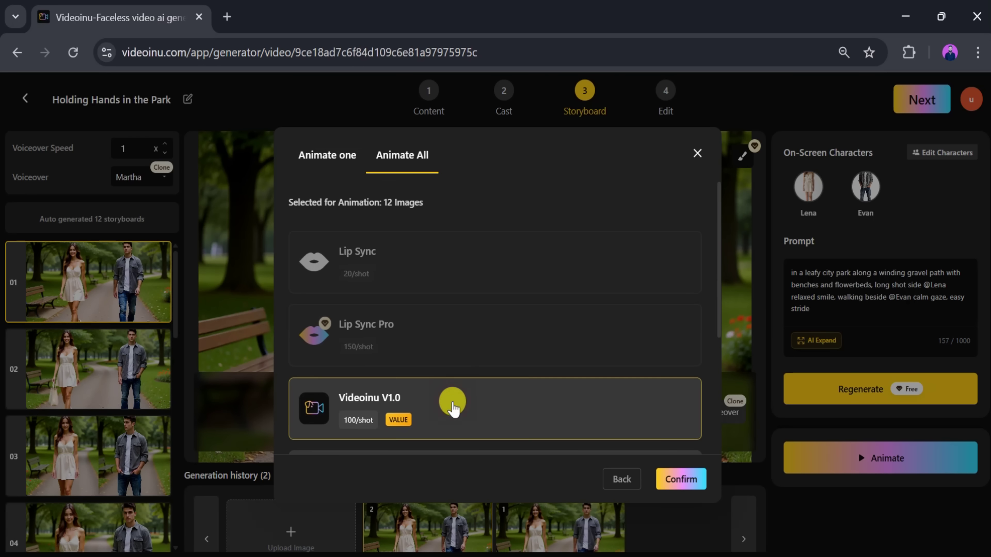
pyautogui.click(681, 479)
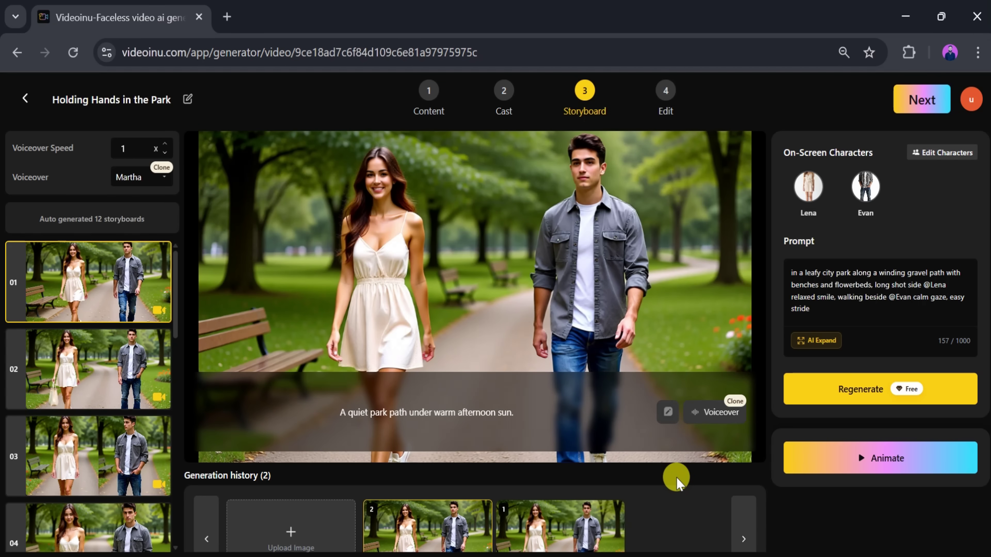
# Step: Move to the Edit stage and review its Subtitle and Background Music options
pyautogui.click(916, 107)
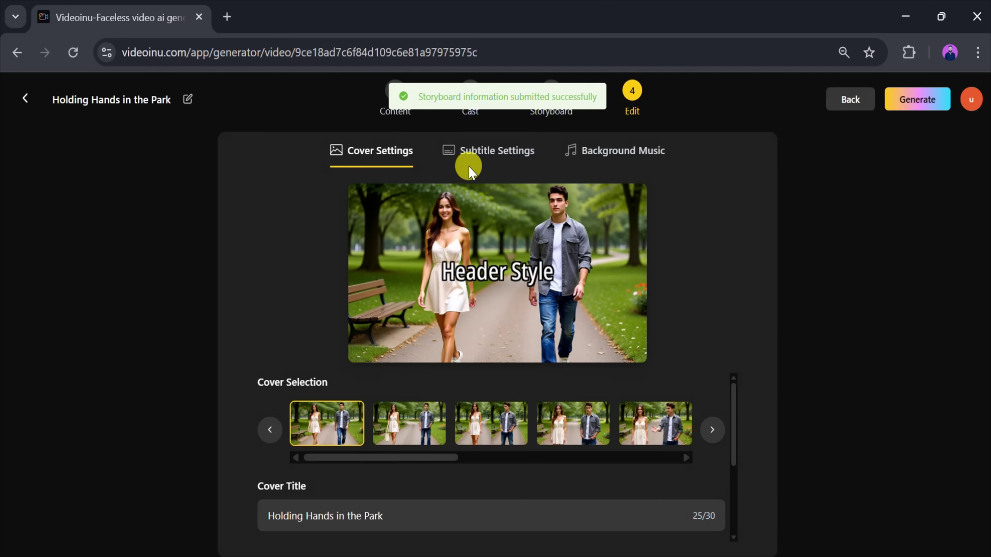
pyautogui.click(471, 155)
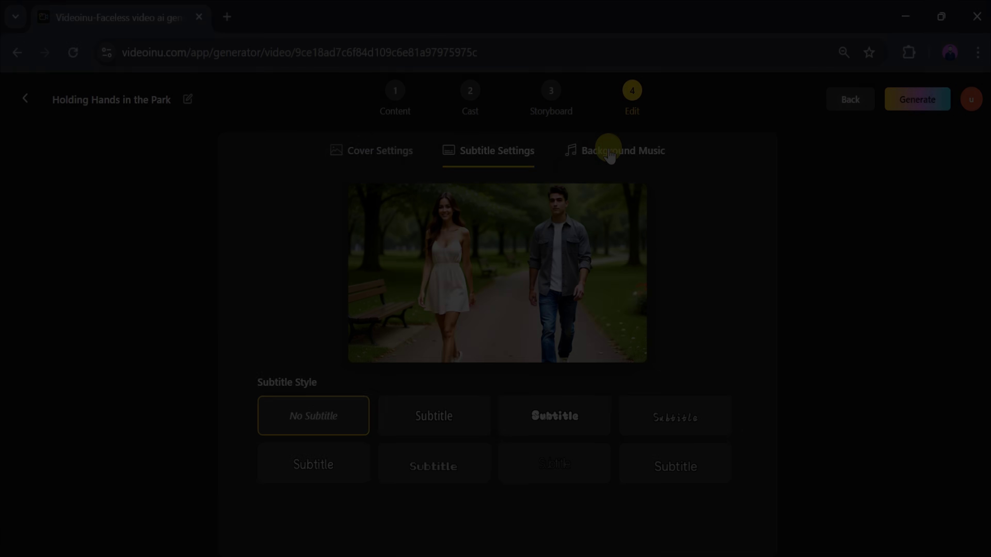
pyautogui.click(609, 150)
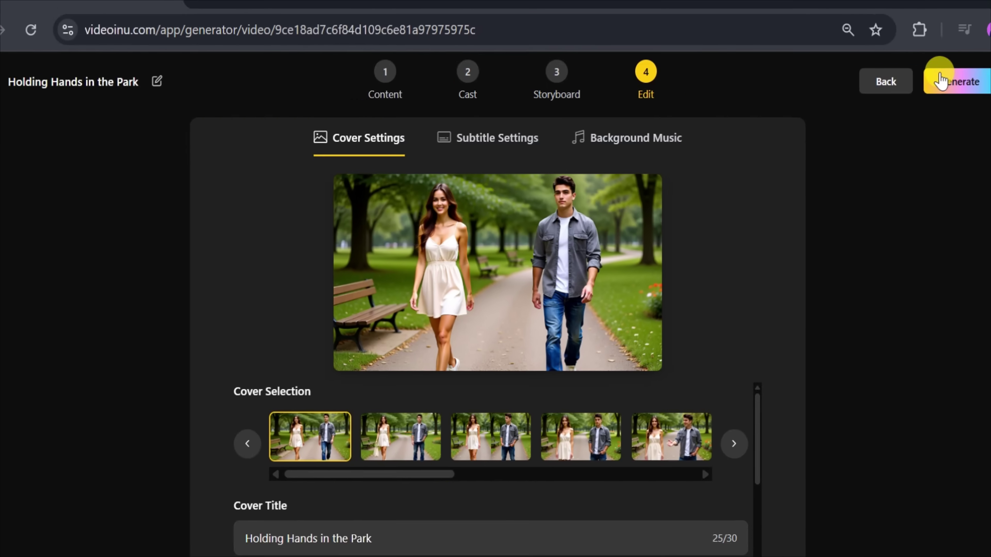
# Step: Render the video at 16:9, 720p and download it as result.video.mp4
pyautogui.click(907, 102)
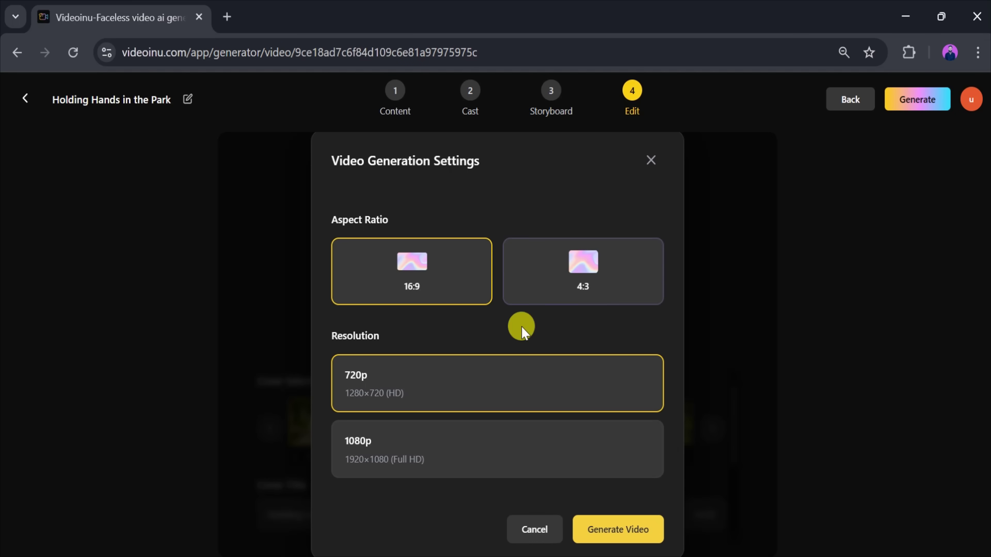
pyautogui.click(601, 528)
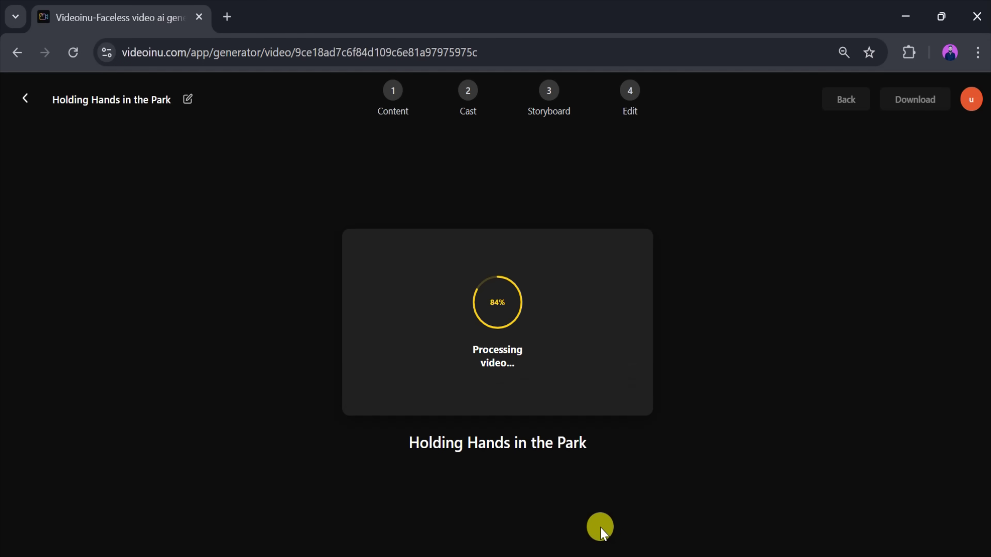
pyautogui.click(901, 99)
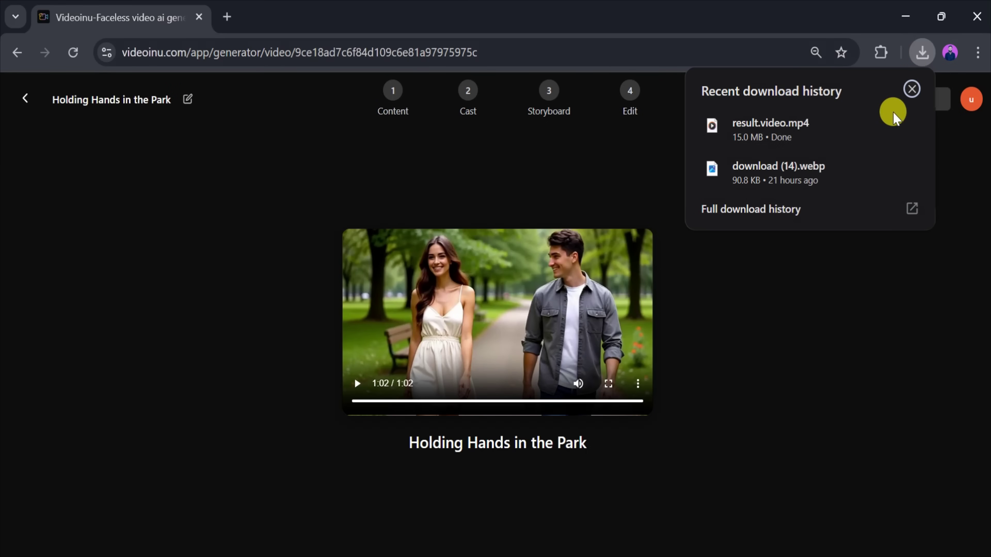
# Step: Open result.video.mp4 from Chrome's download history to play it in Media Player
pyautogui.moveTo(874, 129)
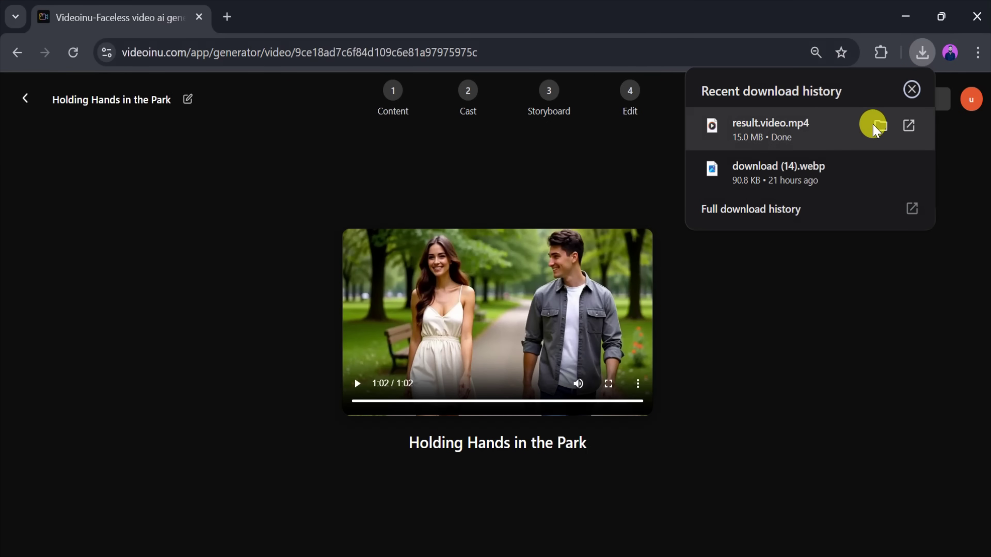
pyautogui.click(908, 127)
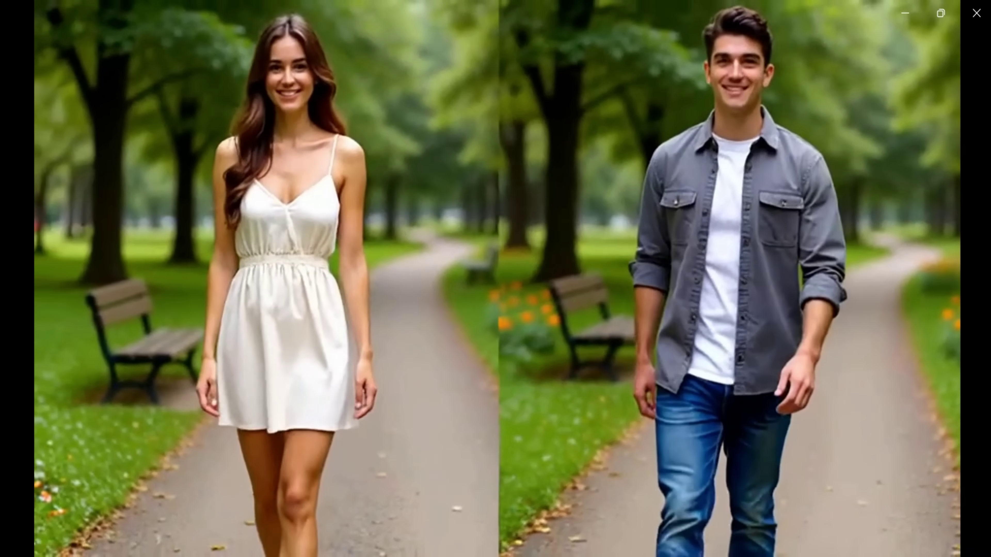
pyautogui.moveTo(692, 237)
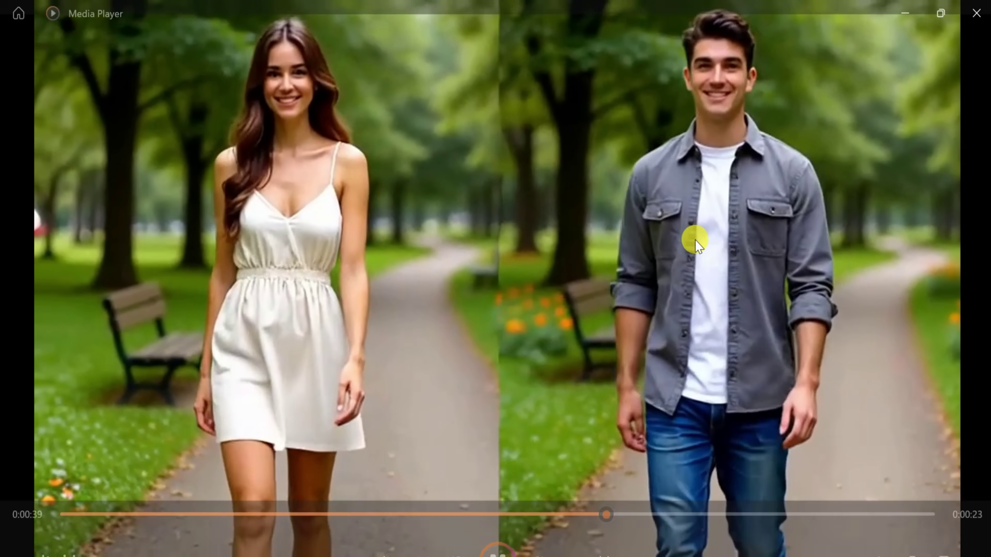